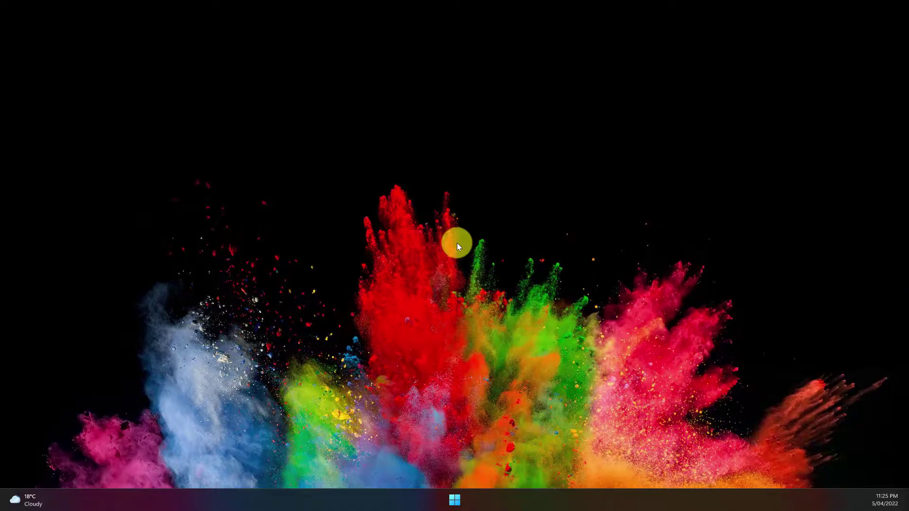
Search the Start menu for 'phone' and launch Phone Link
left_click(452, 499)
left_click(387, 164)
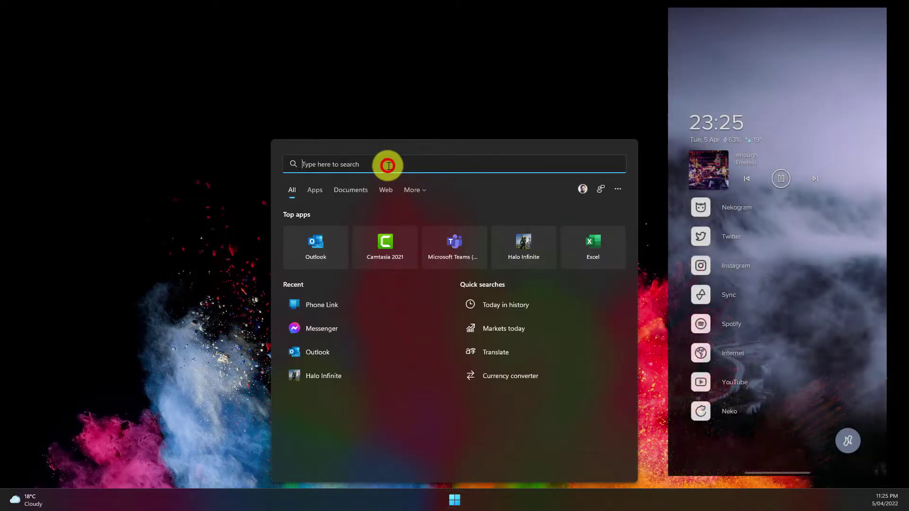
type("phone")
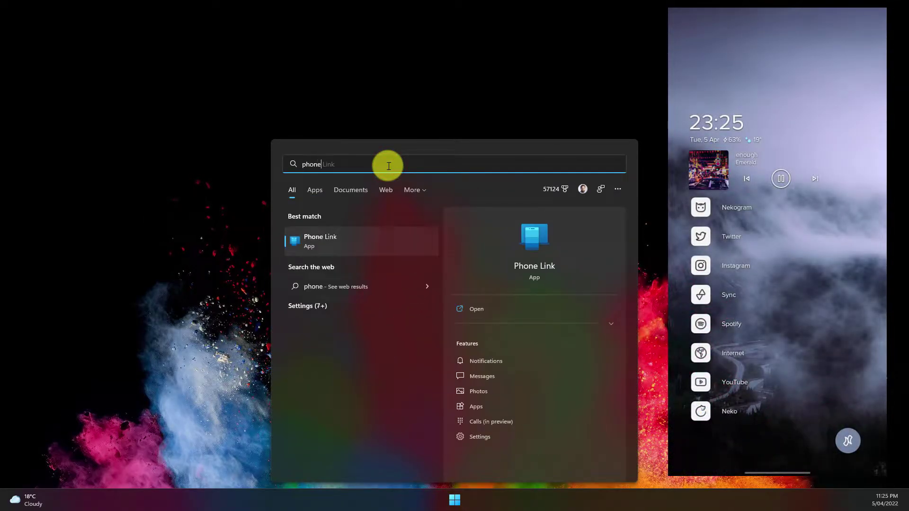
left_click(380, 249)
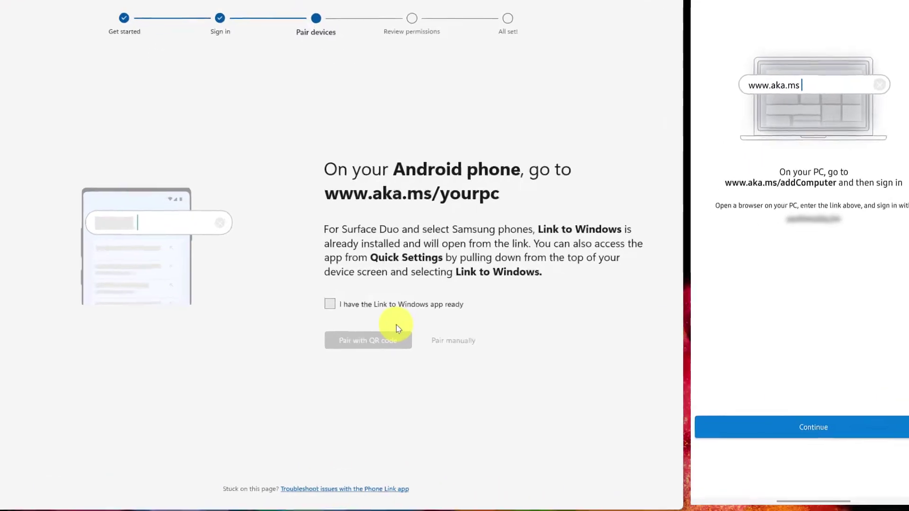
Confirm Link to Windows is ready and pair the phone manually with a PIN code
left_click(390, 305)
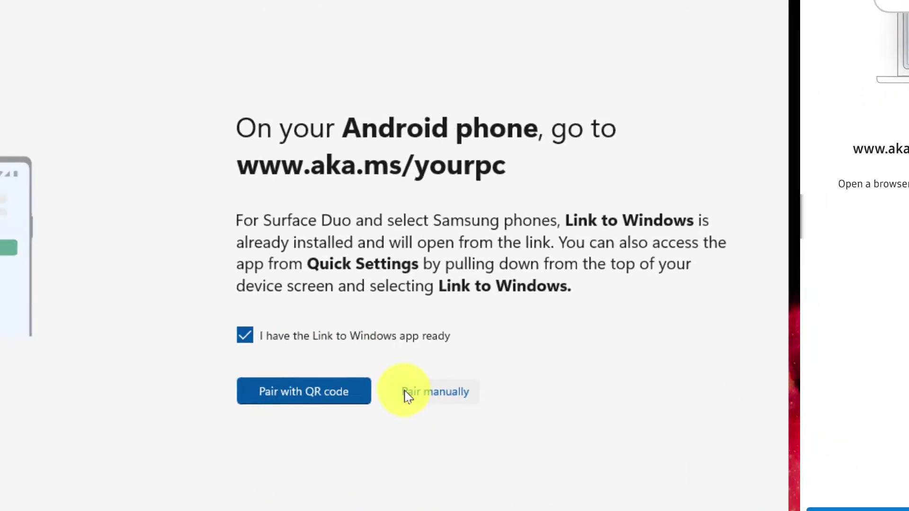
left_click(408, 394)
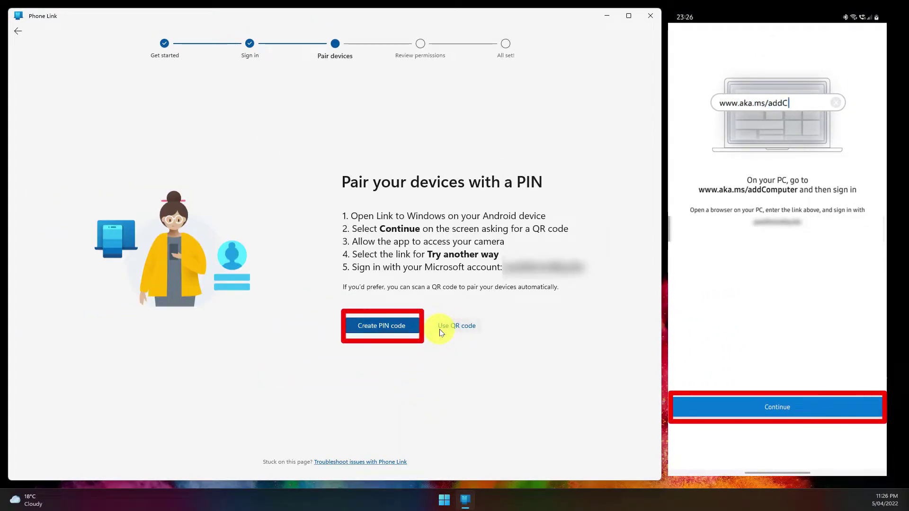
left_click(387, 326)
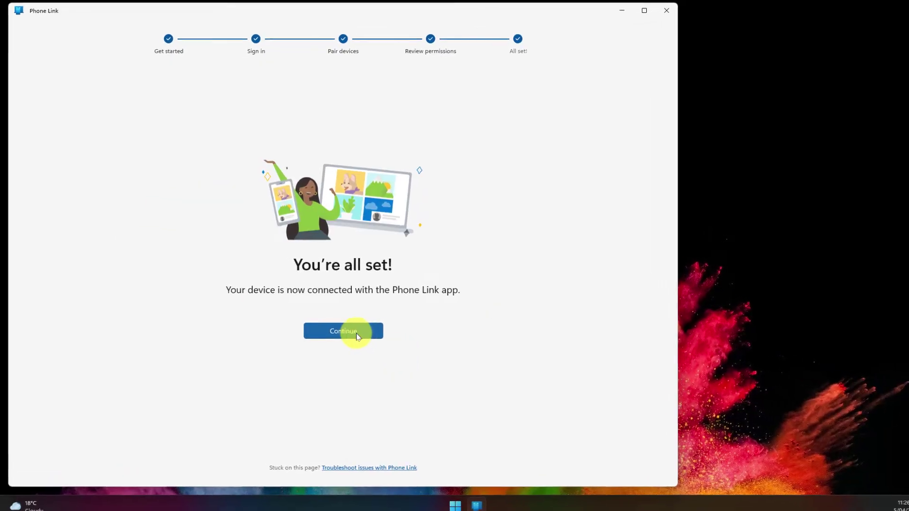
Continue past pairing, start the welcome tour, and pick the Make a call option
left_click(348, 331)
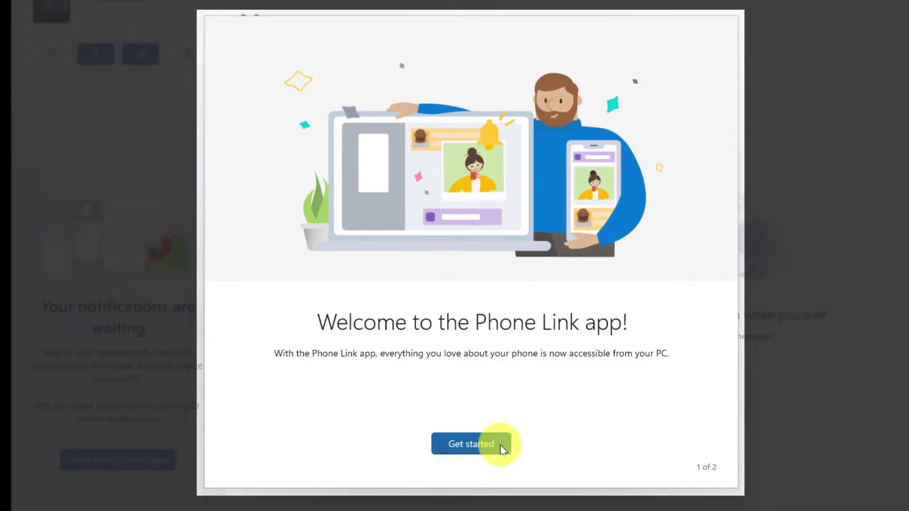
left_click(502, 448)
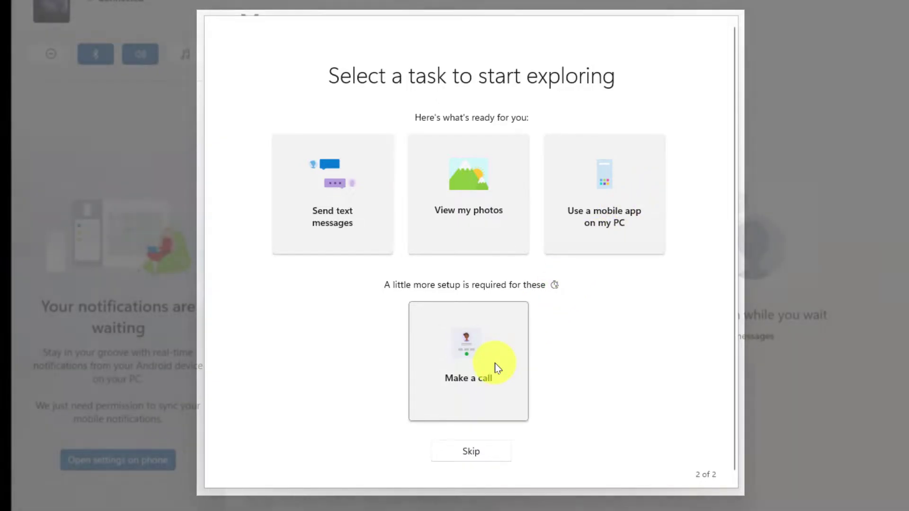
left_click(496, 363)
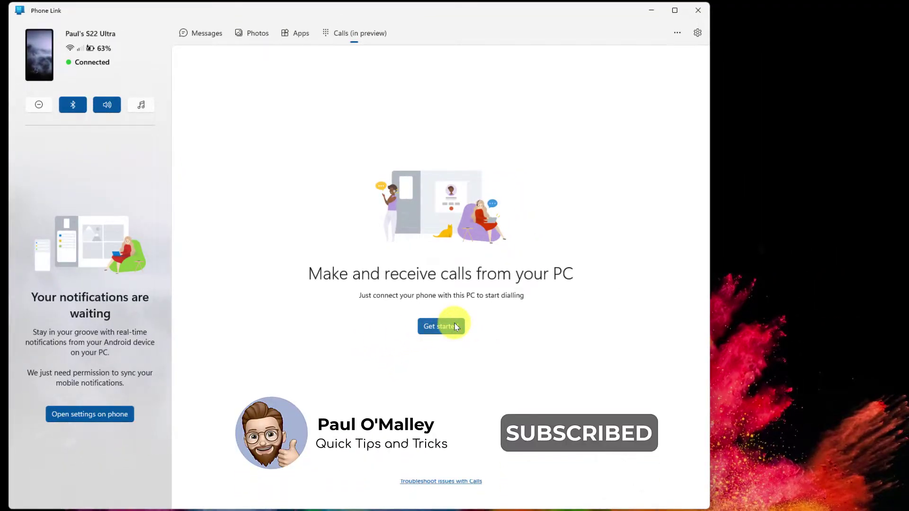
Start call setup and send the call-history permission request to the phone
left_click(455, 326)
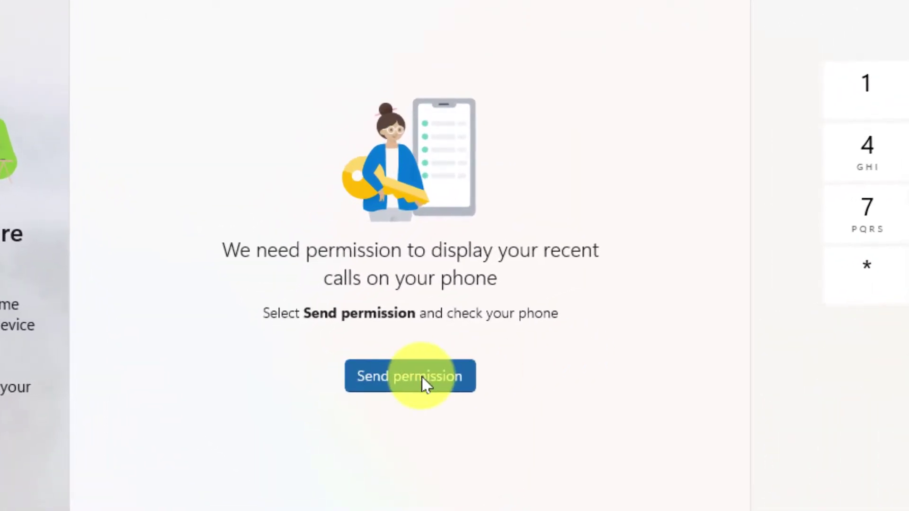
left_click(422, 377)
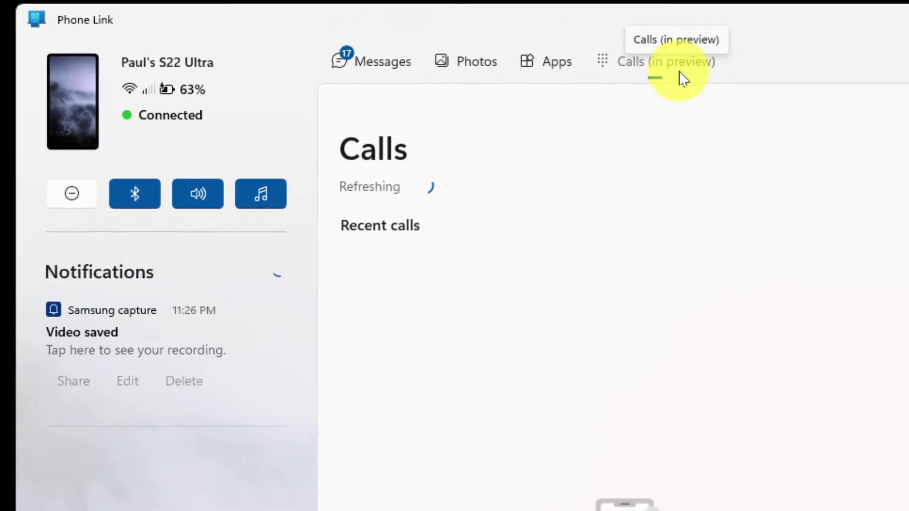
Open the pink contact's thread in Messages, type 'Hello there!', then clear the draft
left_click(340, 61)
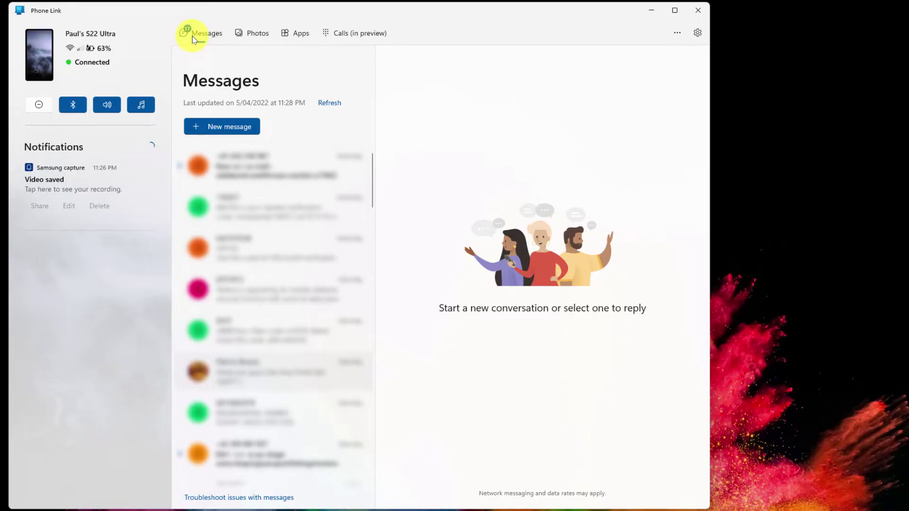
left_click(280, 284)
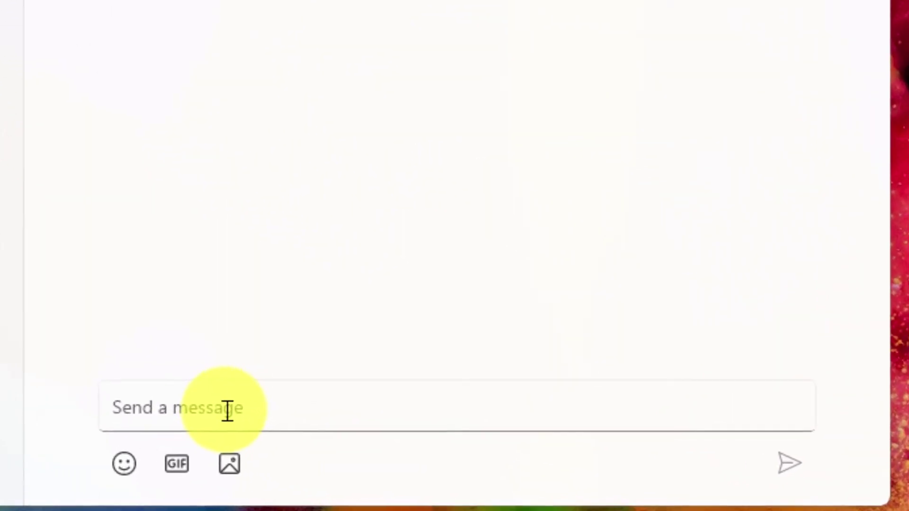
left_click(453, 471)
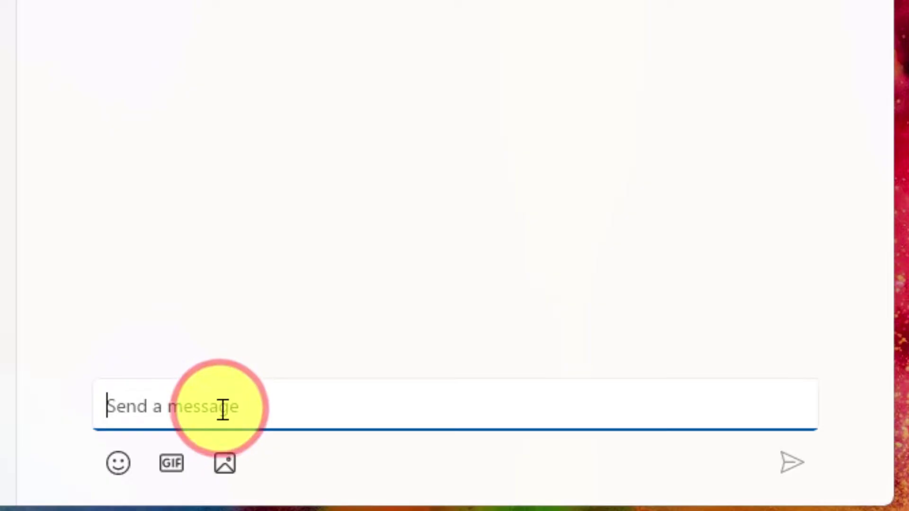
type("Hello ")
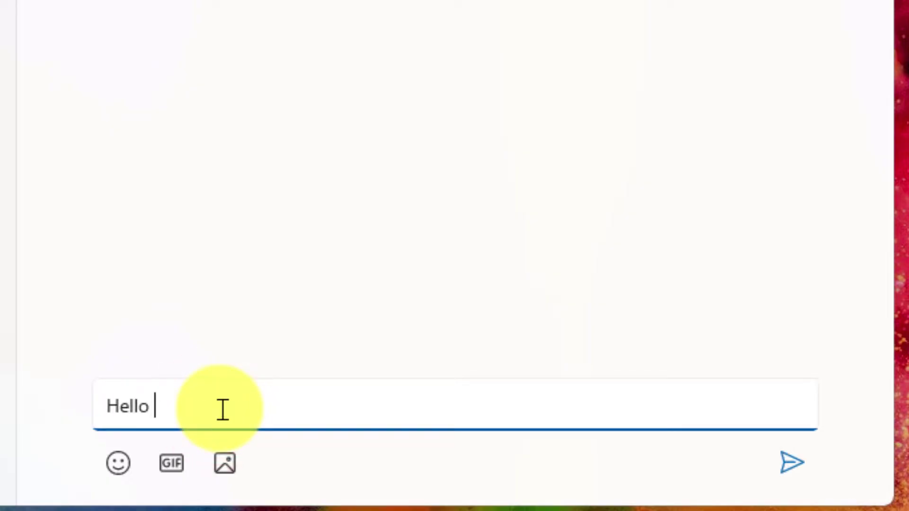
type("there!")
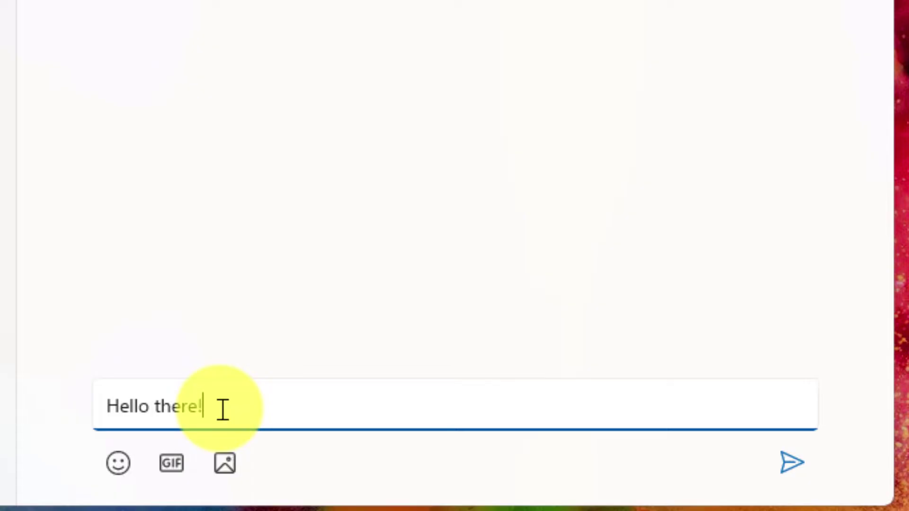
key("ctrl+a")
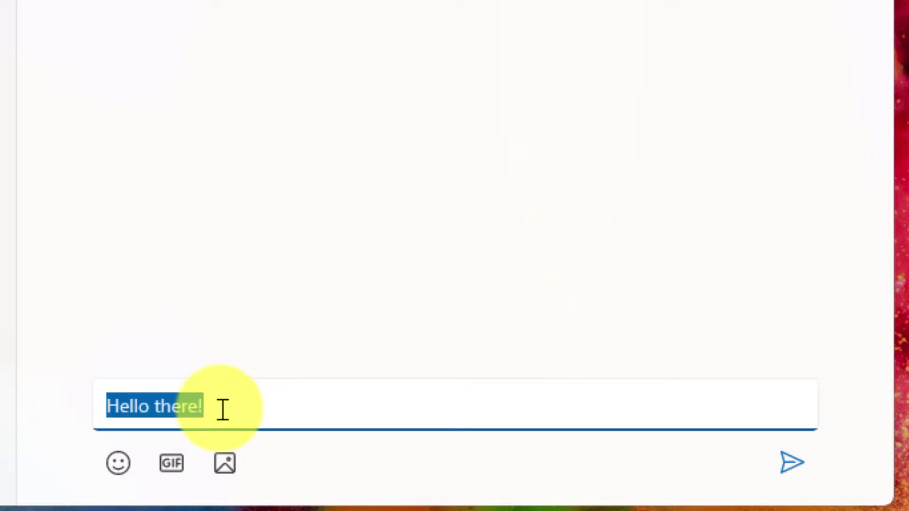
key("BackSpace")
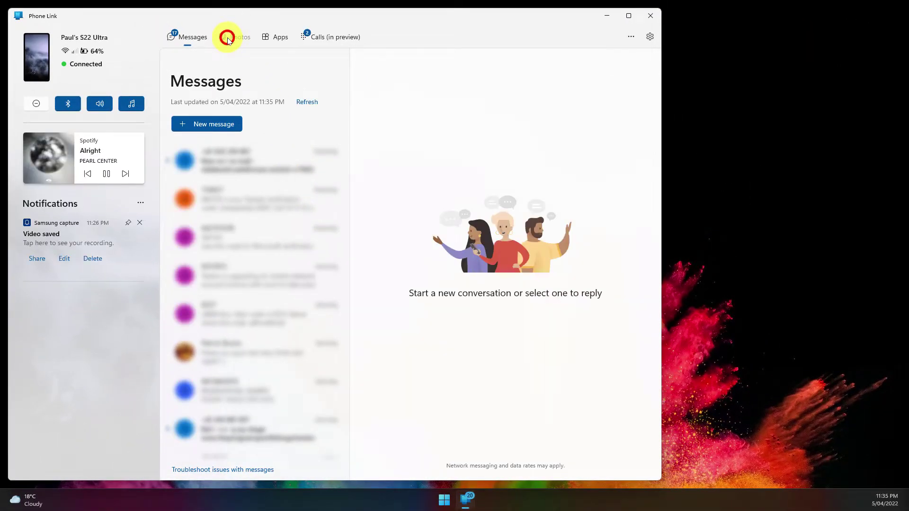
Visit the Photos and Calls pages, then switch to the phone's Apps list
left_click(229, 37)
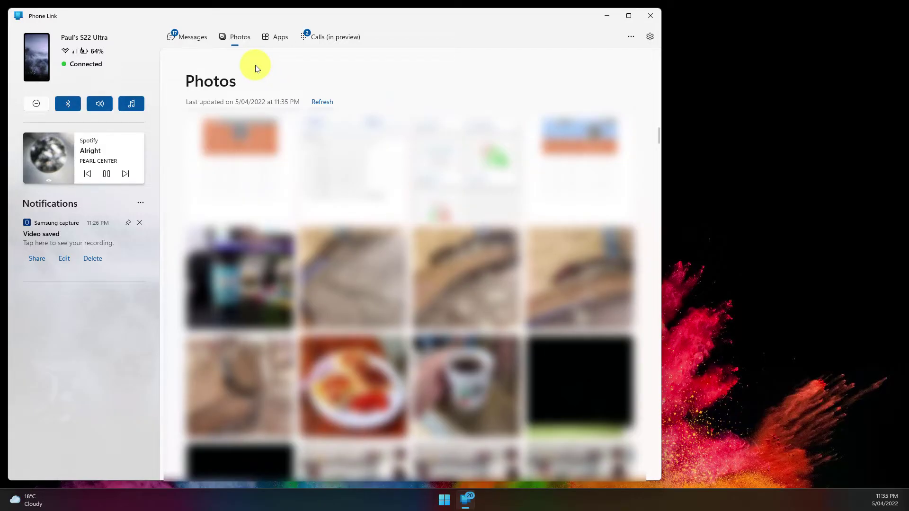
left_click(315, 37)
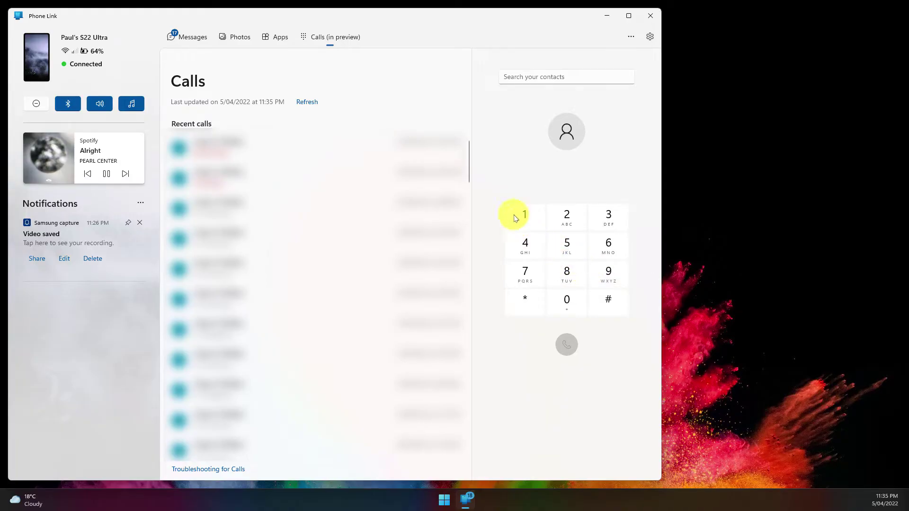
left_click(281, 37)
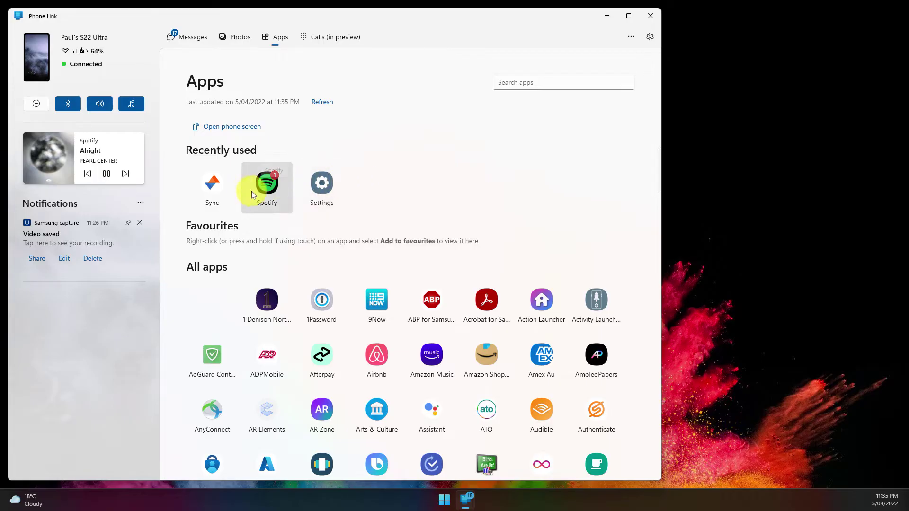
Play mirrored Spotify, skip two tracks to 'Boy', pause it, and close its window
left_click(217, 196)
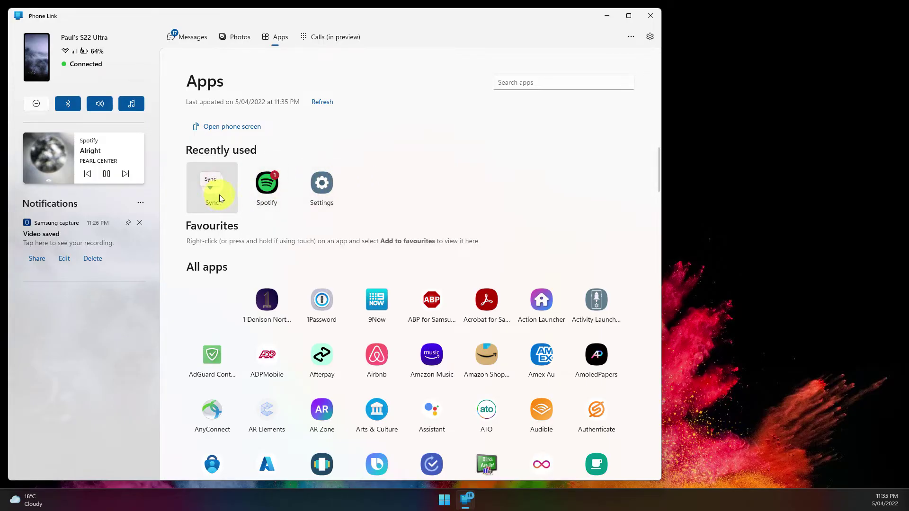
left_click(268, 188)
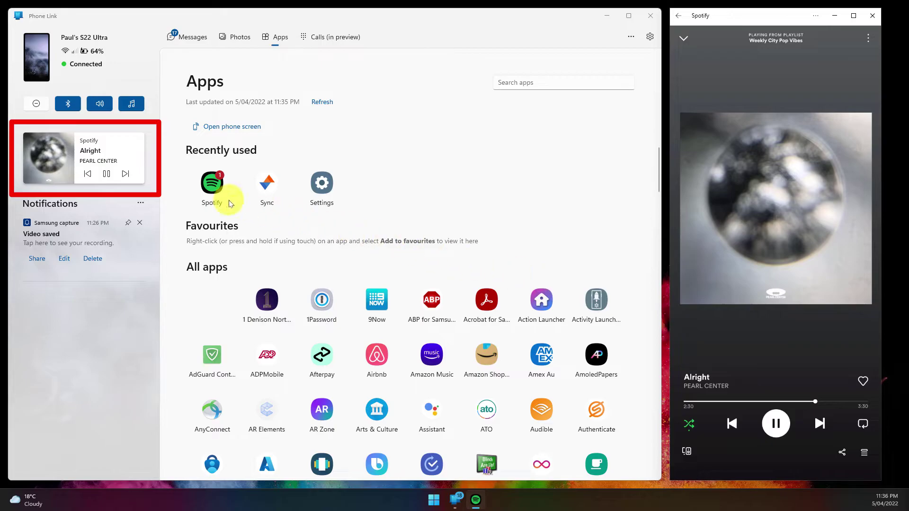
left_click(125, 175)
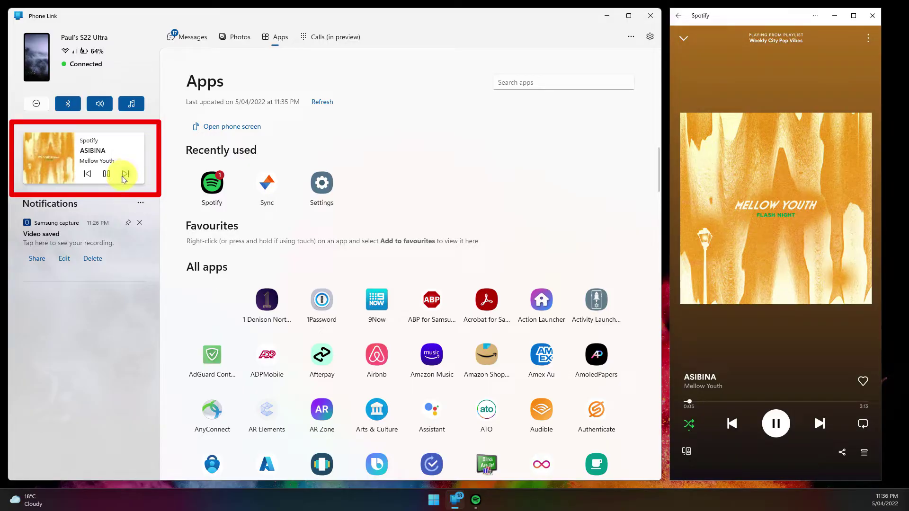
left_click(122, 178)
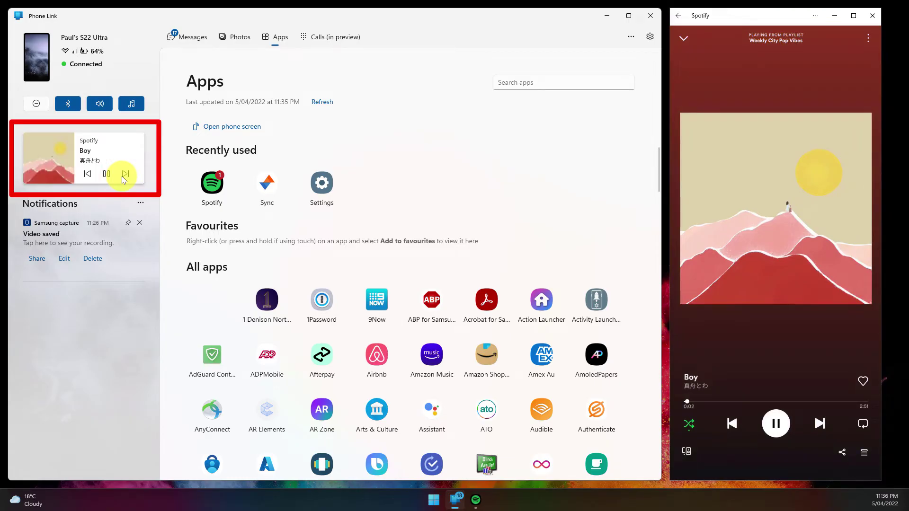
left_click(107, 174)
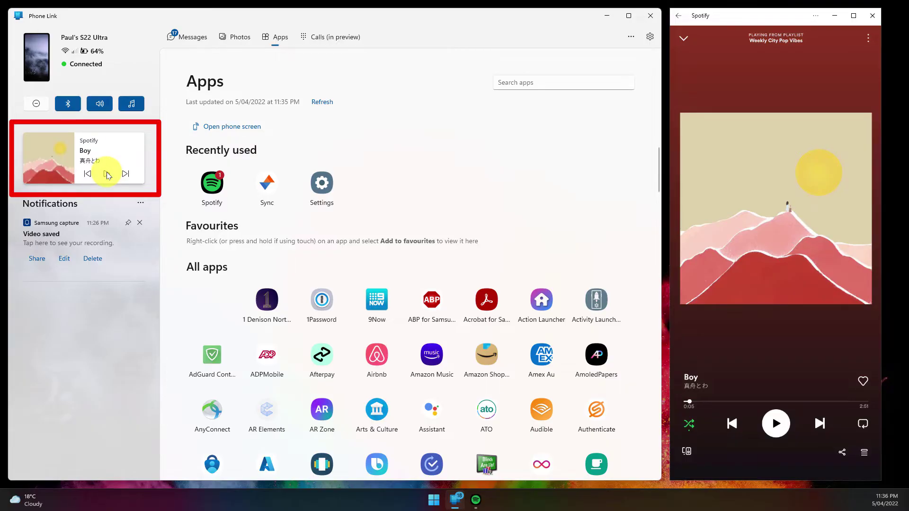
left_click(874, 17)
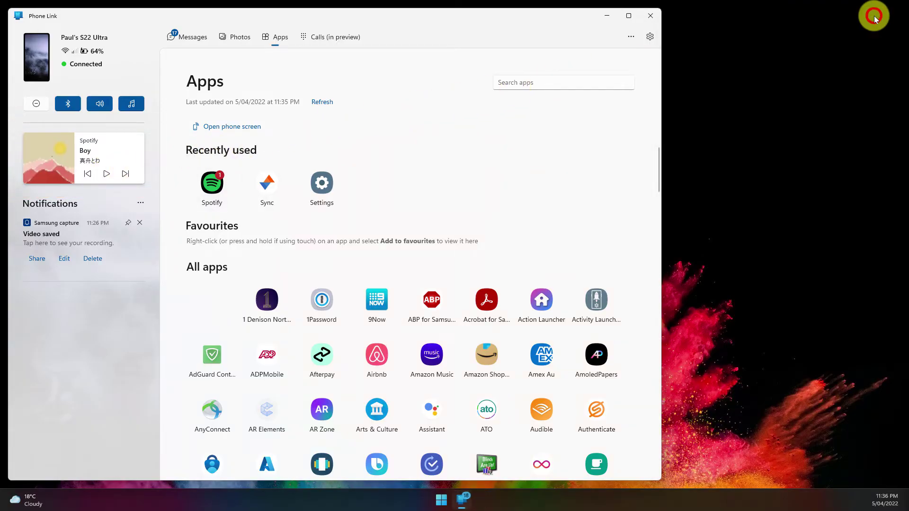
Open the Sync app and scroll through its mechanicalheadpens feed
left_click(270, 188)
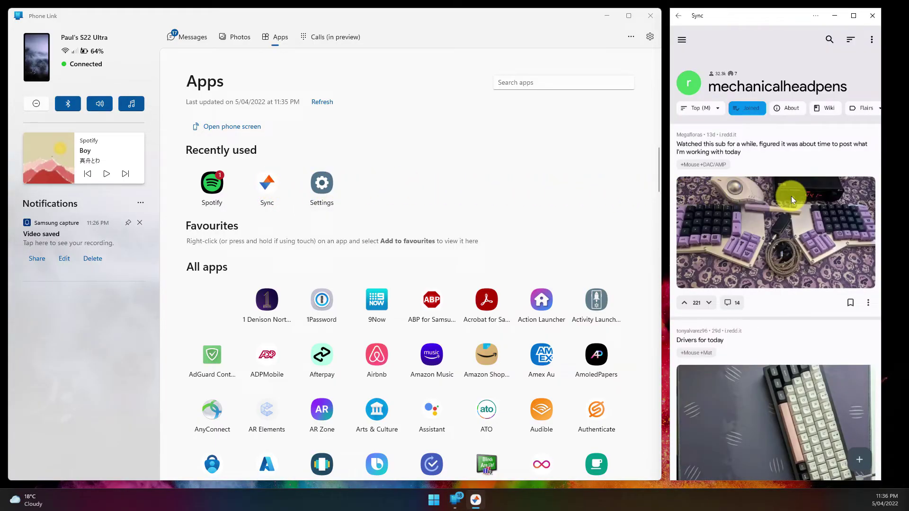
scroll(795, 344, "down", 5)
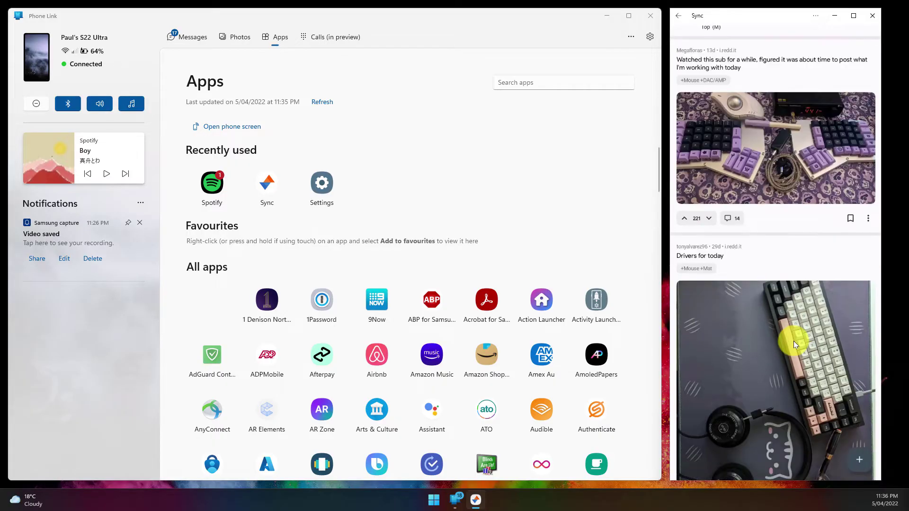
scroll(793, 341, "down", 6)
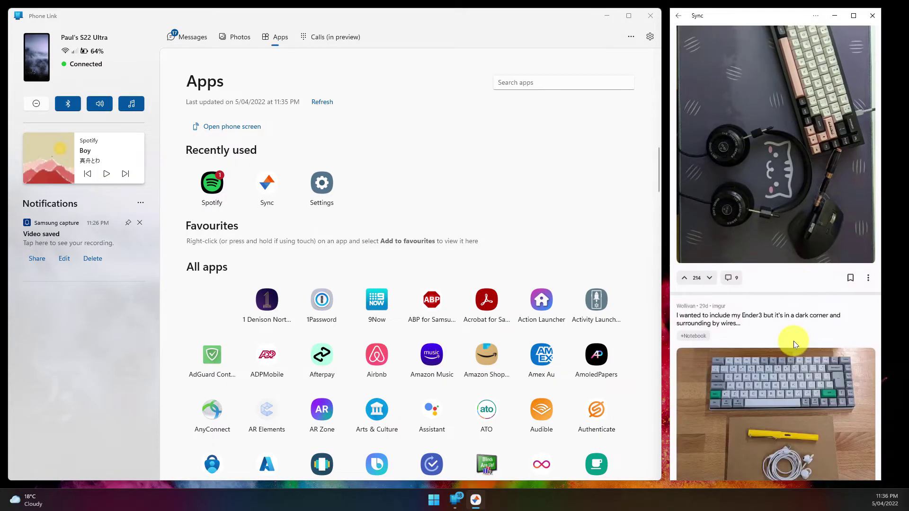
scroll(793, 341, "down", 6)
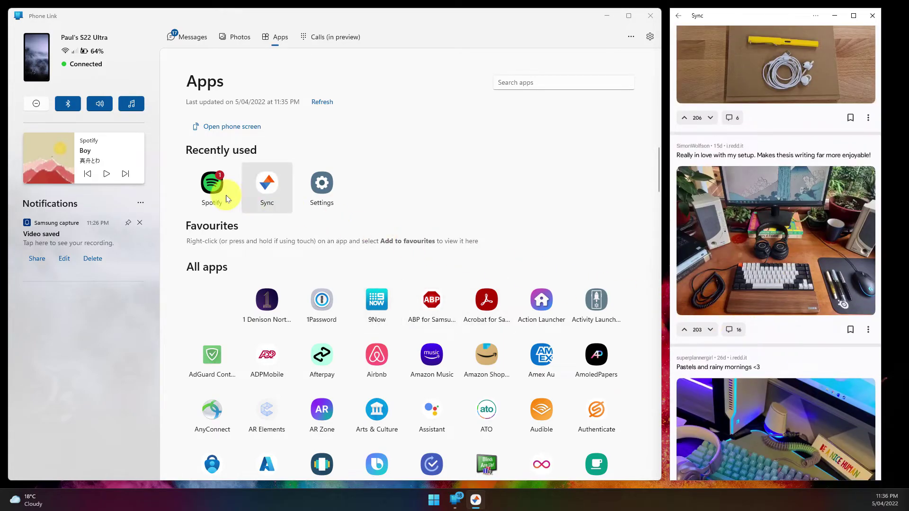
Open Spotify, move its window aside to reveal Sync, then close Spotify
left_click(211, 192)
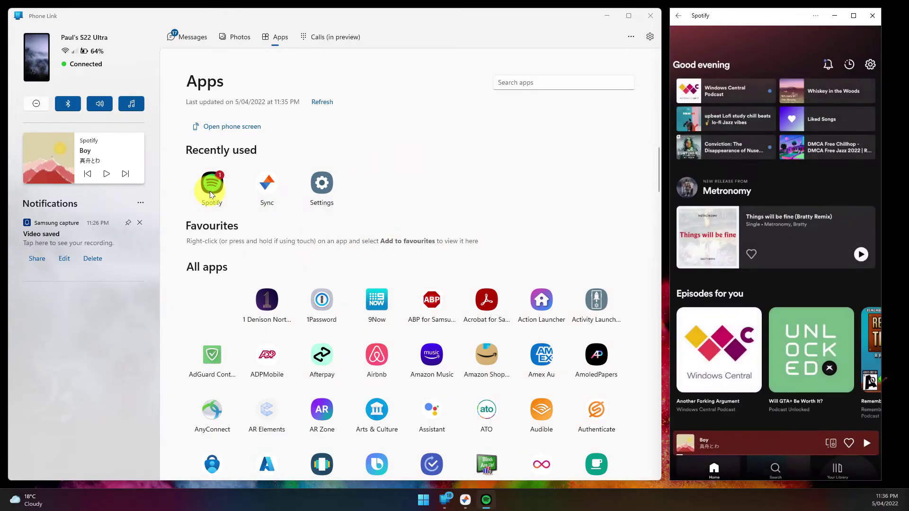
left_click_drag(765, 19, 524, 18)
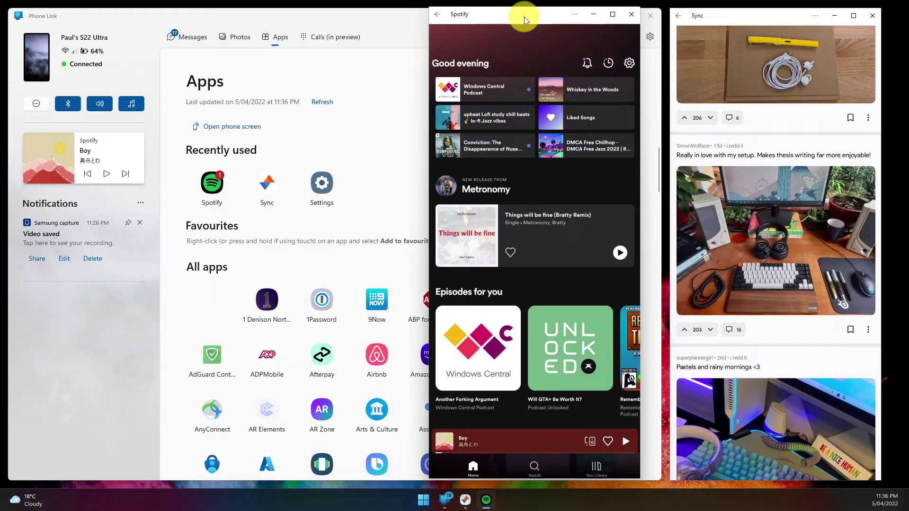
left_click(629, 14)
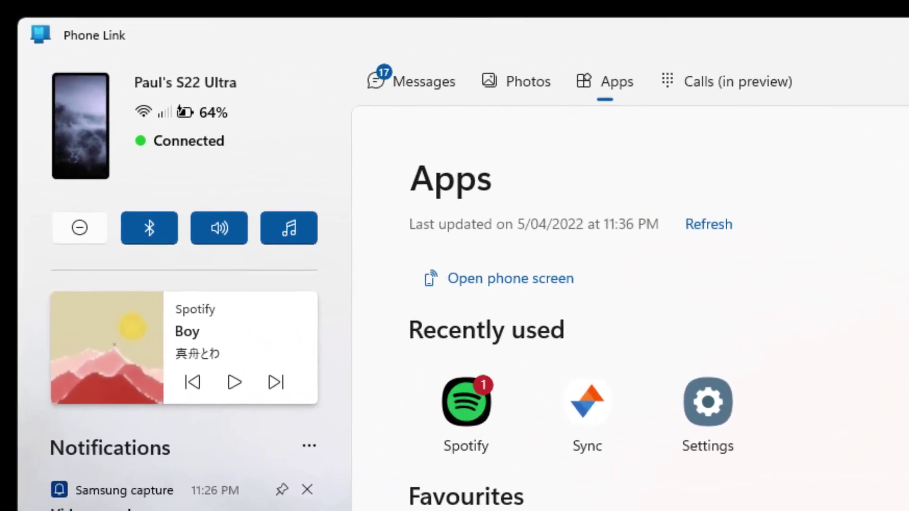
Check Do not disturb, Bluetooth and volume, dismiss the Samsung capture notification, and close Sync
left_click(59, 171)
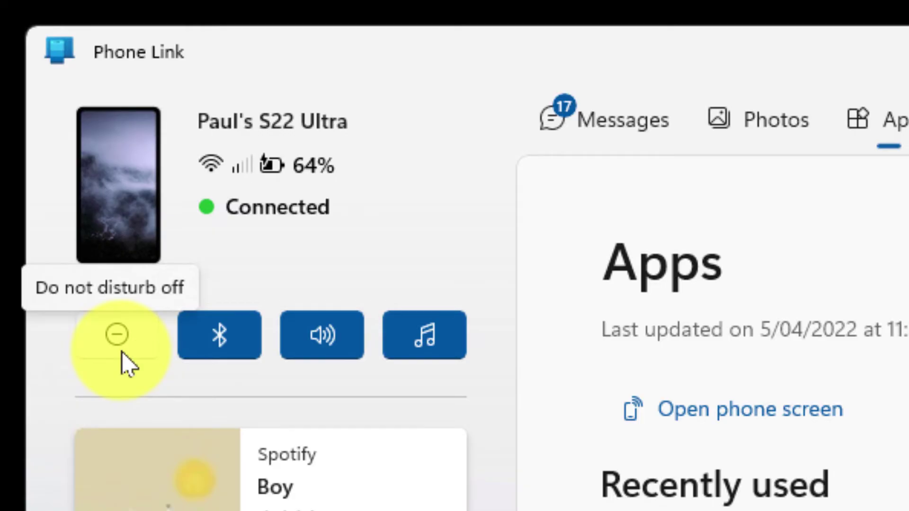
key("Tab")
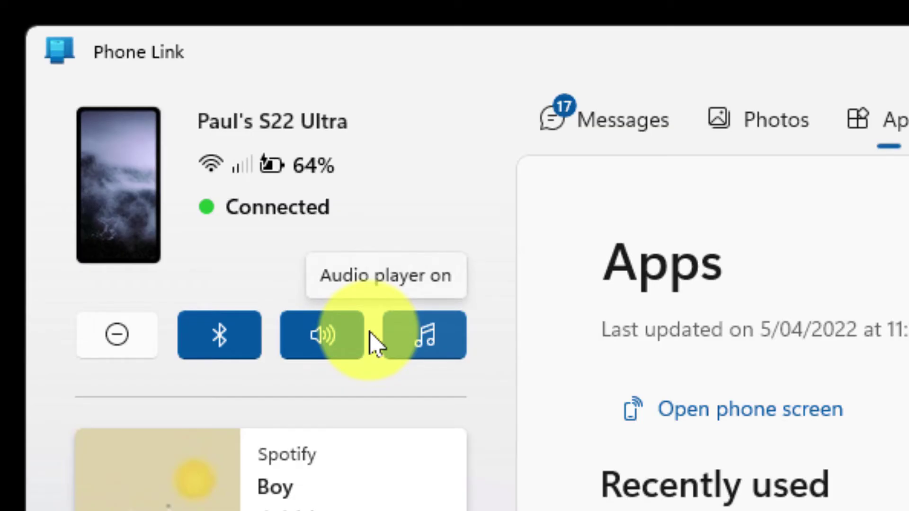
key("shift+Tab")
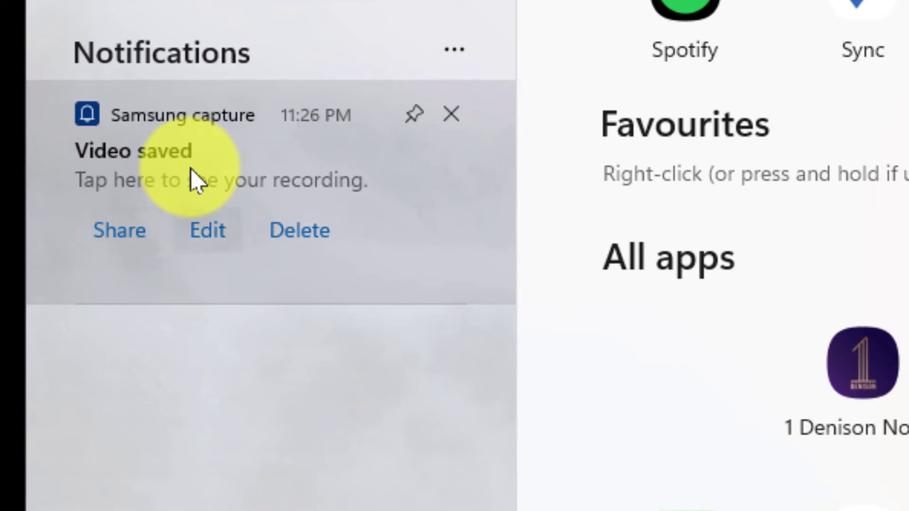
left_click(458, 119)
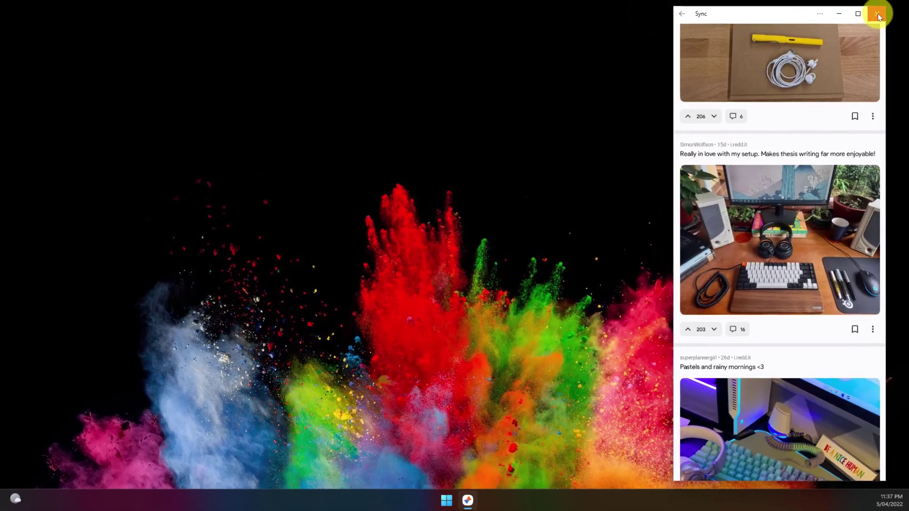
left_click(875, 13)
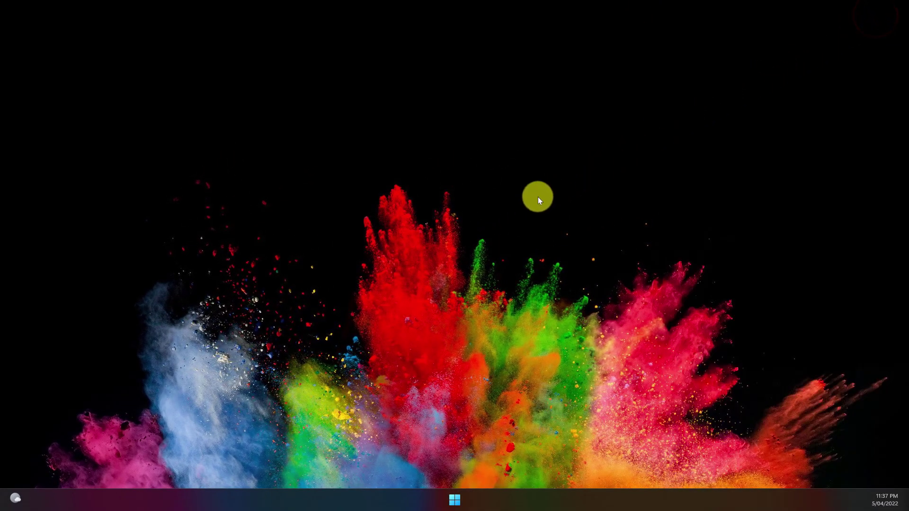